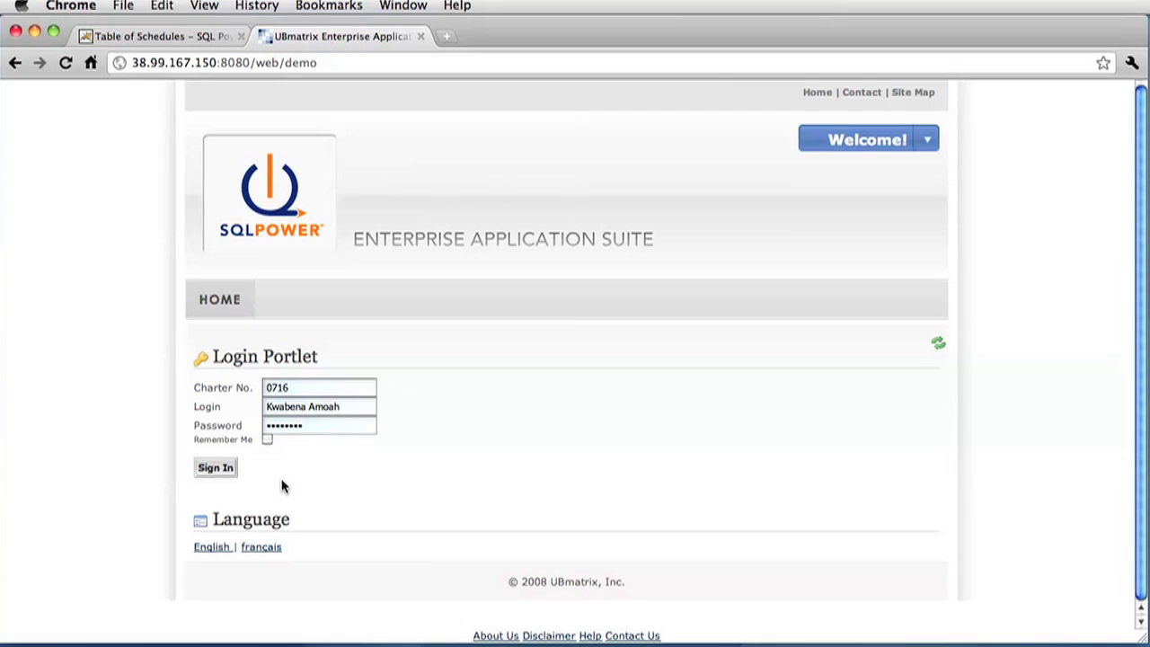
- Sign in to the portal with the filled-in credentials and open the monthly May 31, 2011 filing for preparation
click(216, 474)
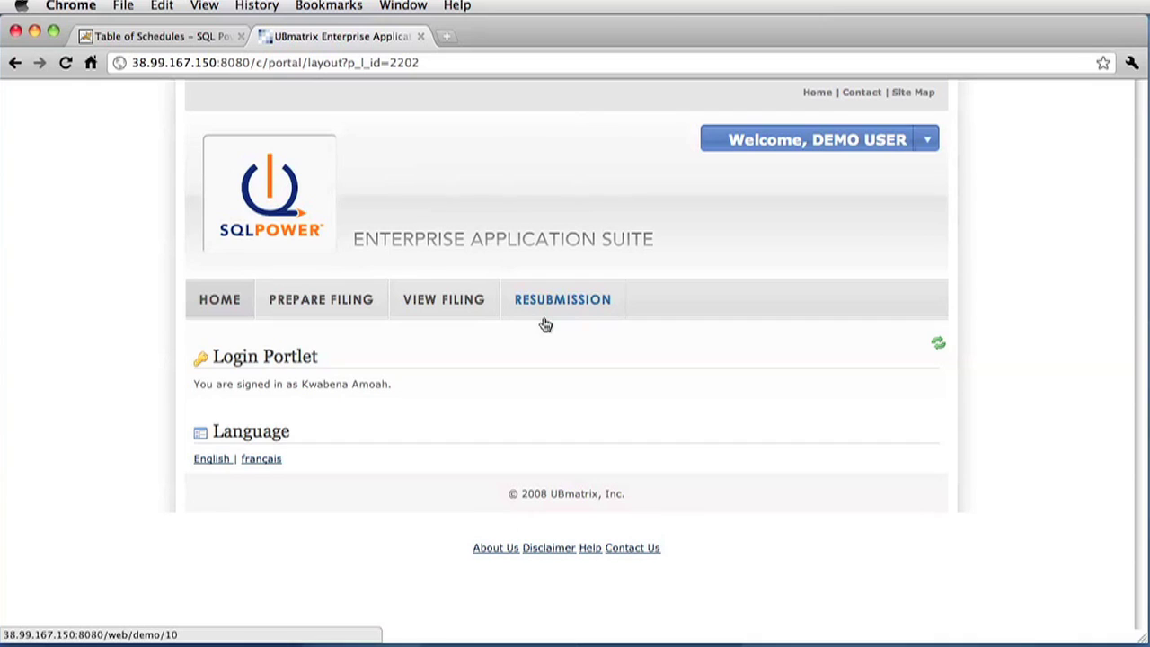
click(338, 300)
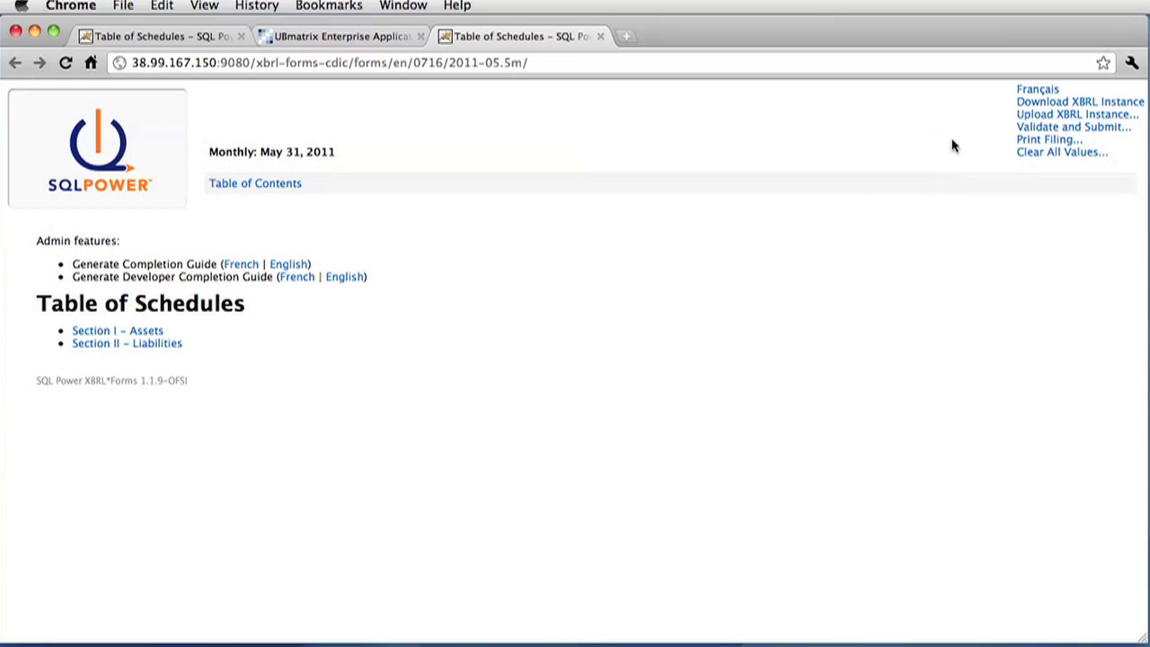
- View the filing's table of schedules in French and return it to English
click(1035, 91)
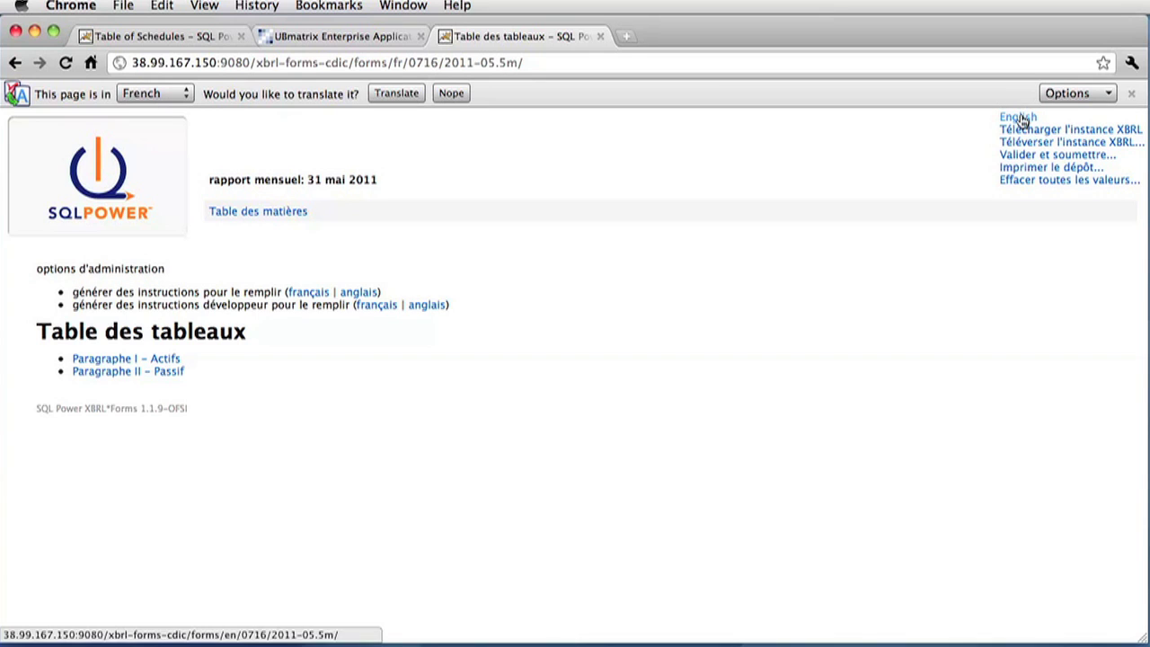
click(1018, 117)
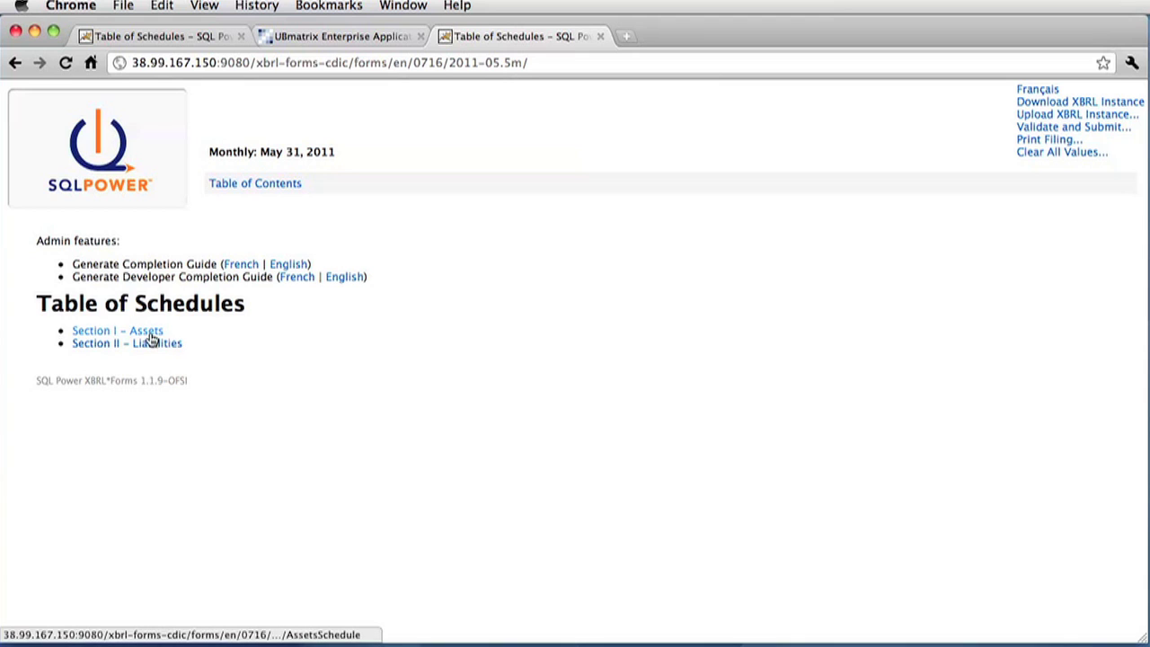
- Look through the Section I – Assets and Section II – Liabilities schedules and return to the table of contents
click(150, 338)
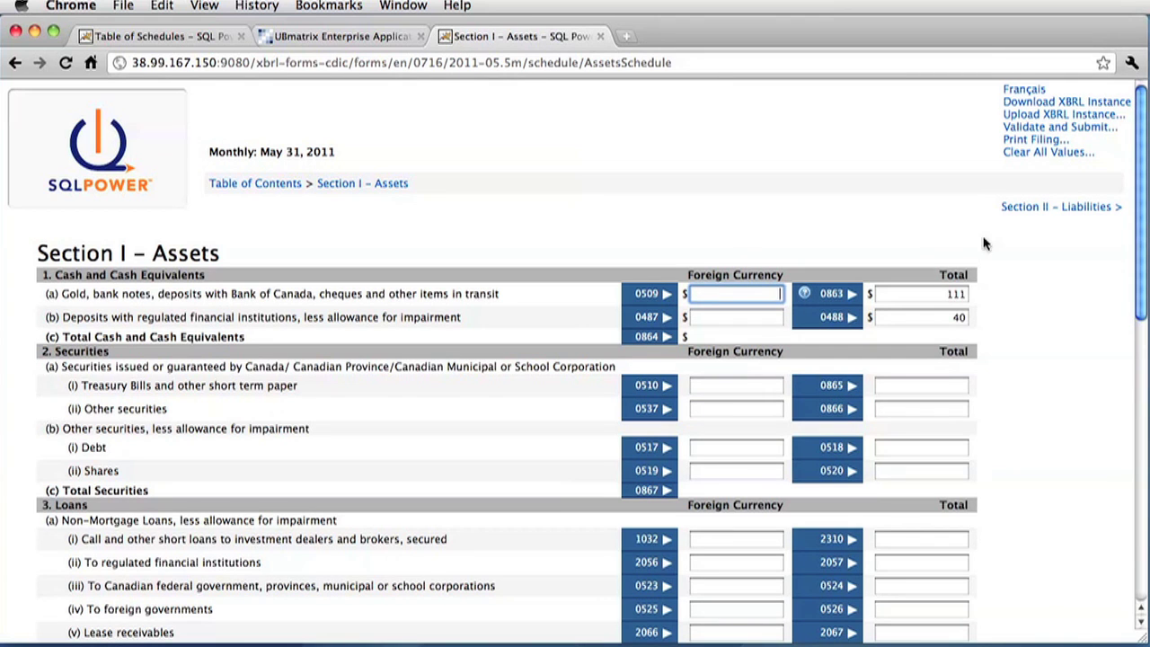
click(1082, 208)
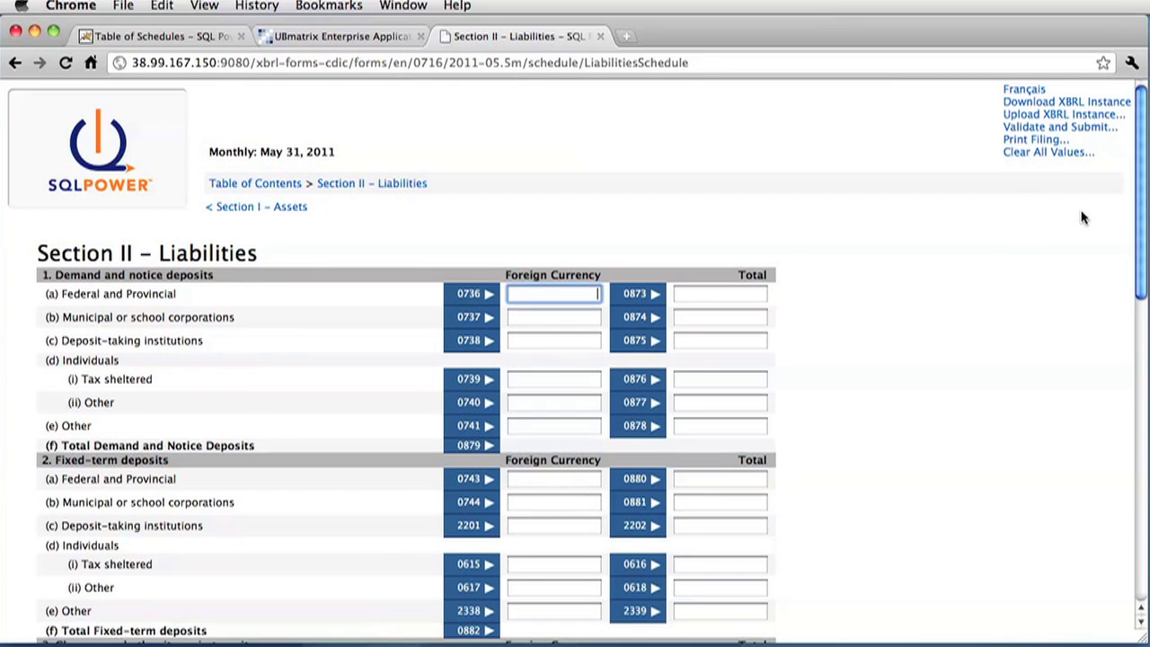
click(260, 208)
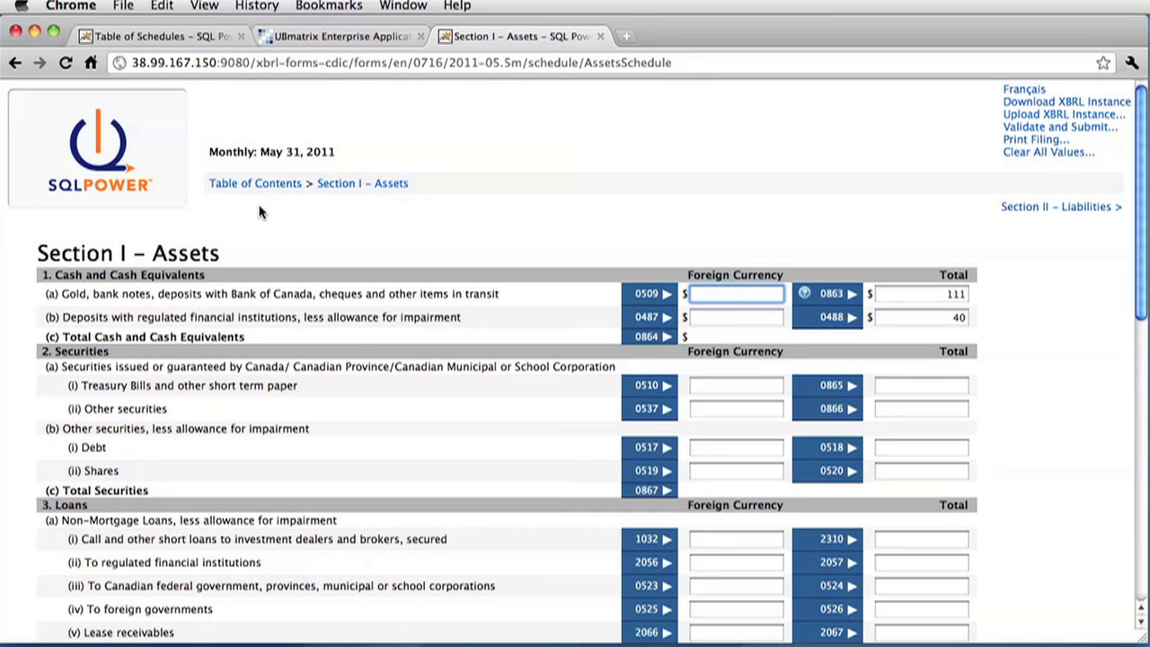
click(269, 189)
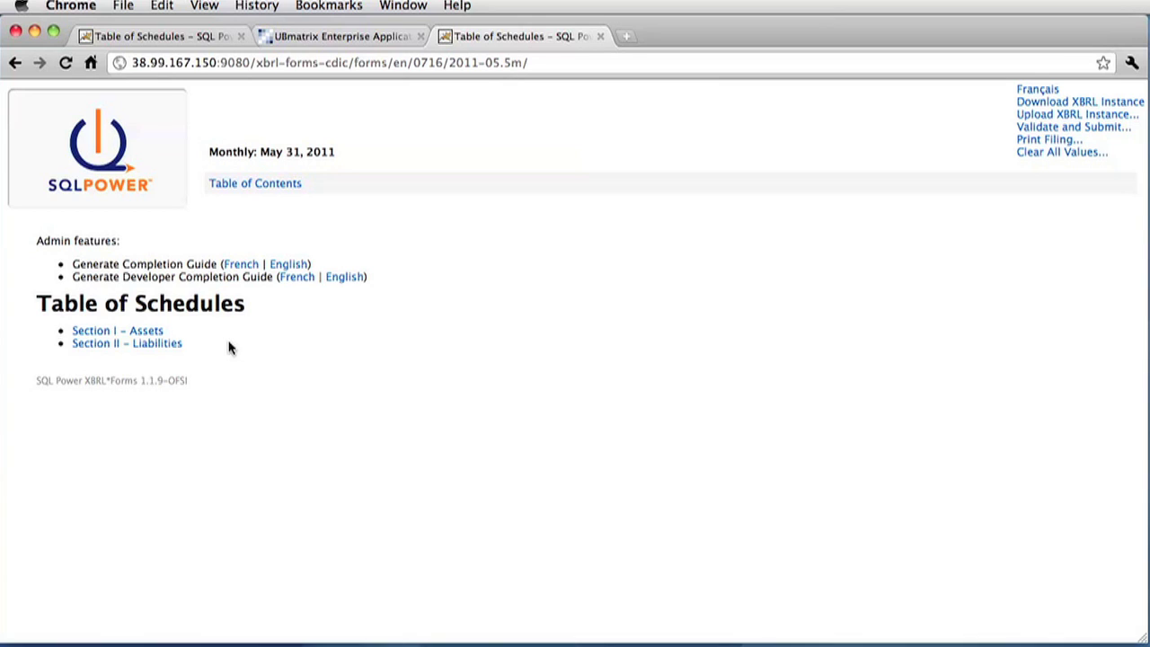
- Generate the English completion guide and open the Section I – Assets schedule
click(292, 266)
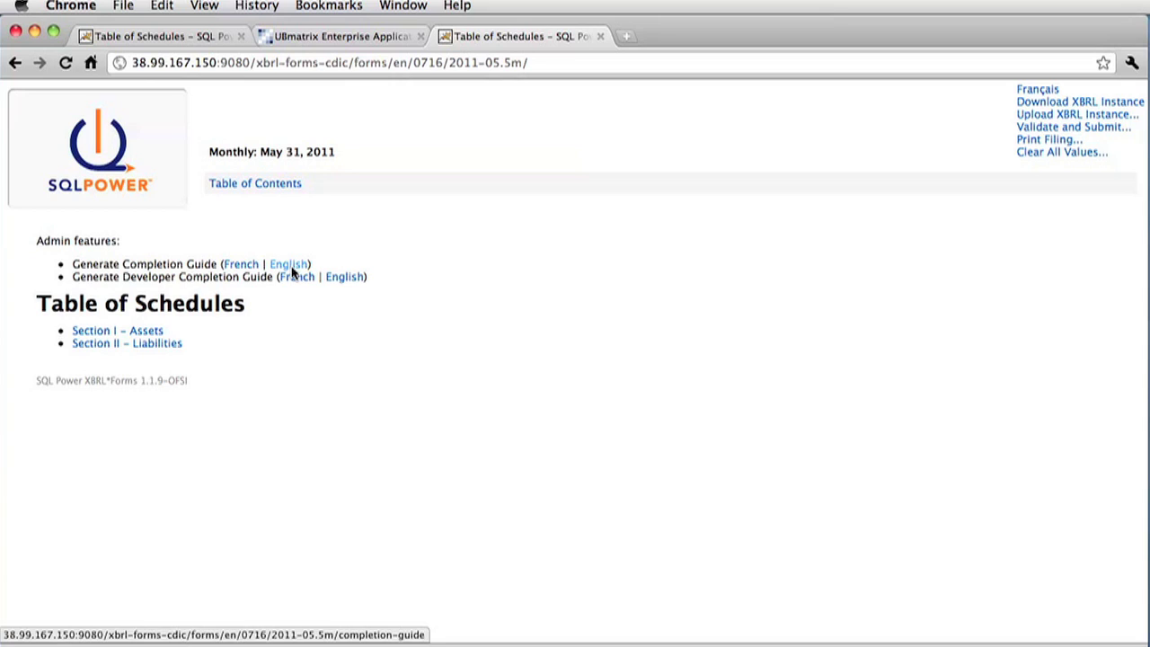
click(136, 331)
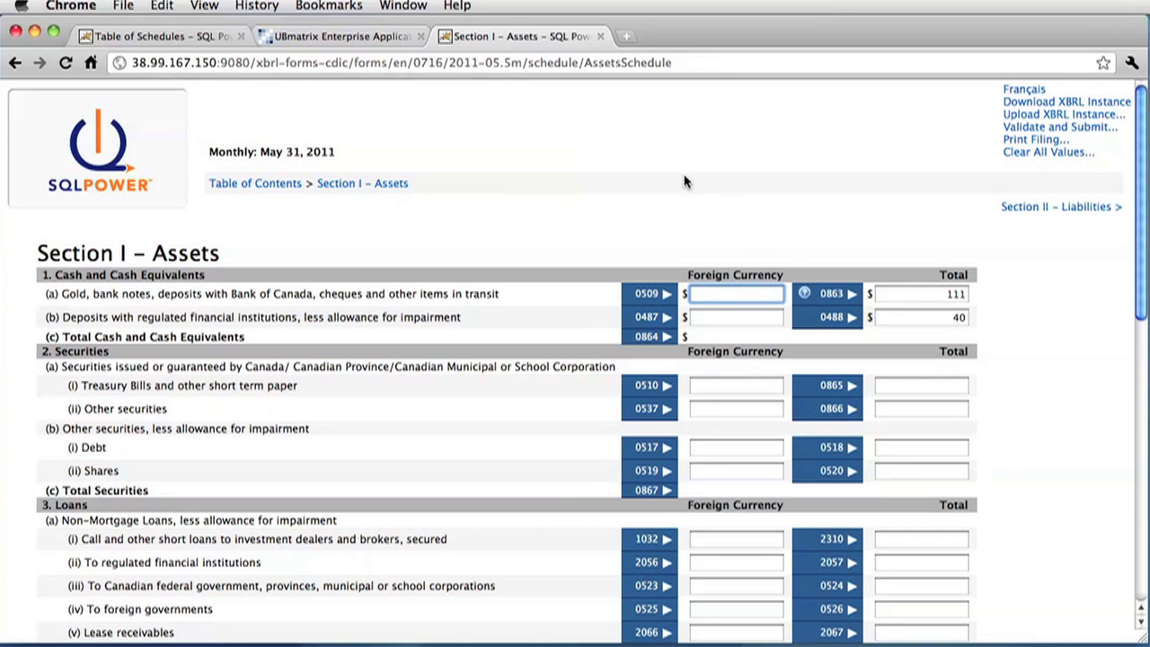
- Try entering the text "jkahdsfkj" as the foreign currency amount for gold, bank notes and deposits (0509) and check the field's feedback
mouse_move(804, 294)
text(jkahdsfkj)
key(Tab)
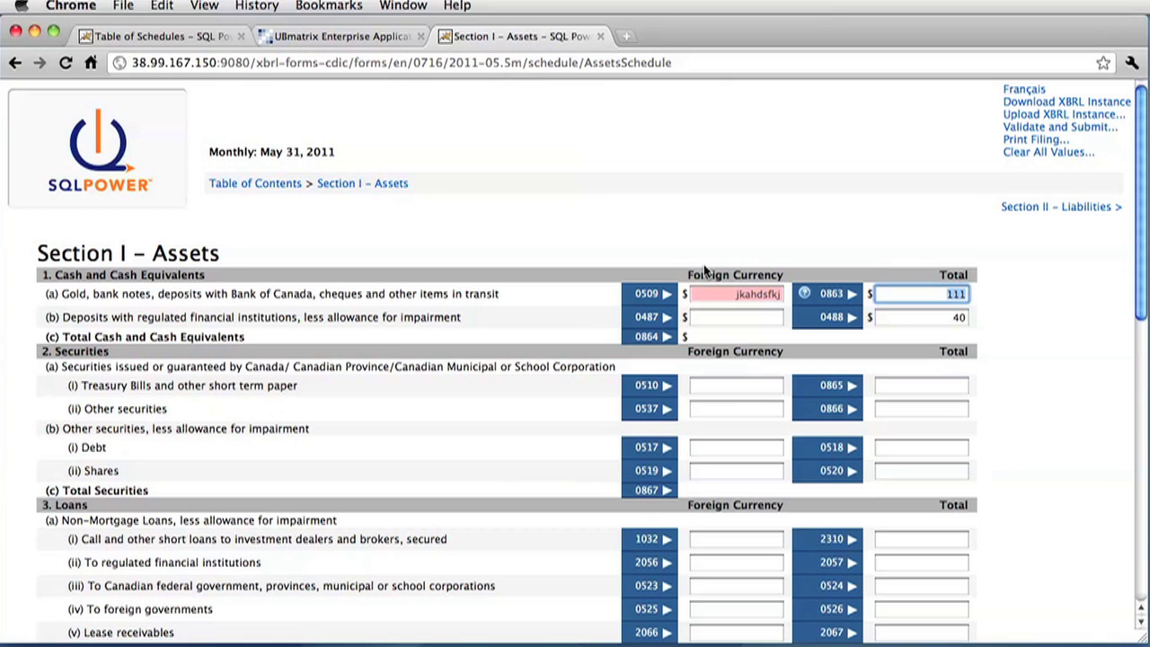
mouse_move(712, 289)
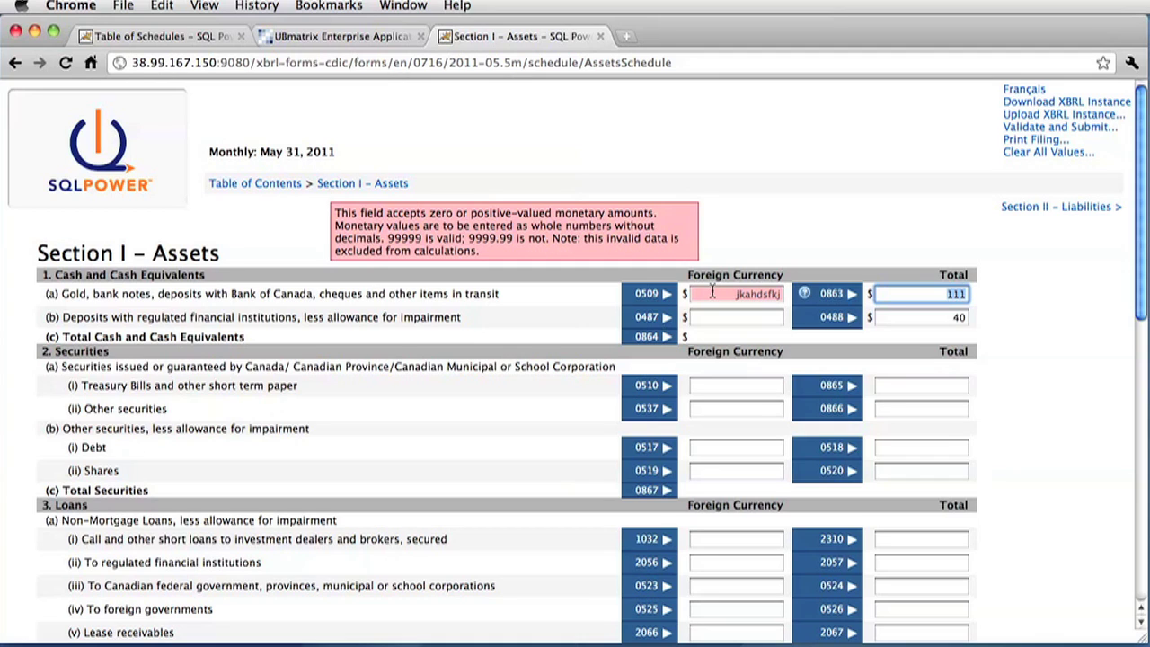
- Replace the invalid text in foreign currency field 0509 with 23
click(712, 291)
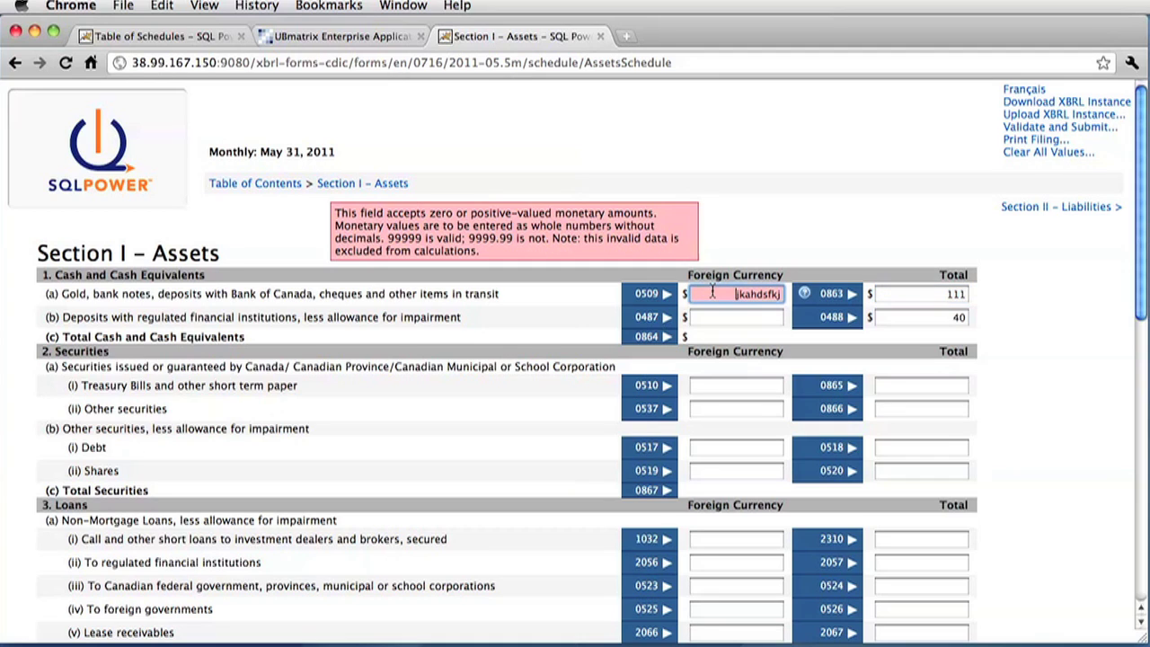
key(Delete)
key(Delete)
key(Delete)
key(Delete)
key(Delete)
key(Delete)
key(Delete)
key(Delete)
key(Delete)
text(23)
key(Tab)
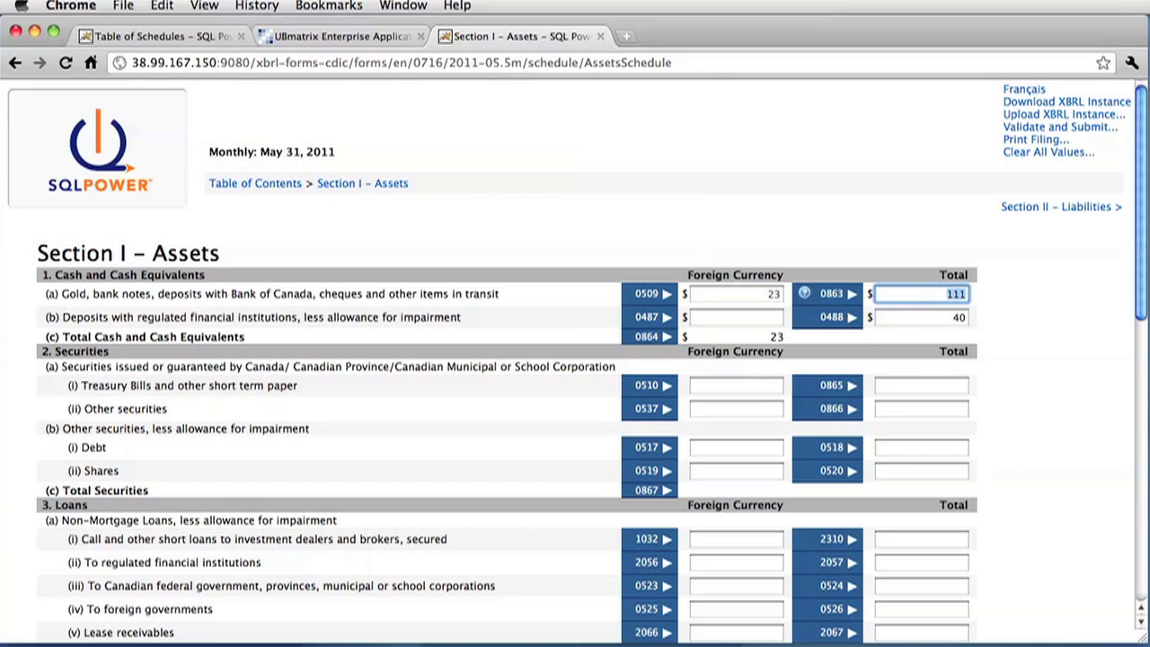
- Try a foreign currency amount of 223 in field 0509
click(764, 295)
text(2)
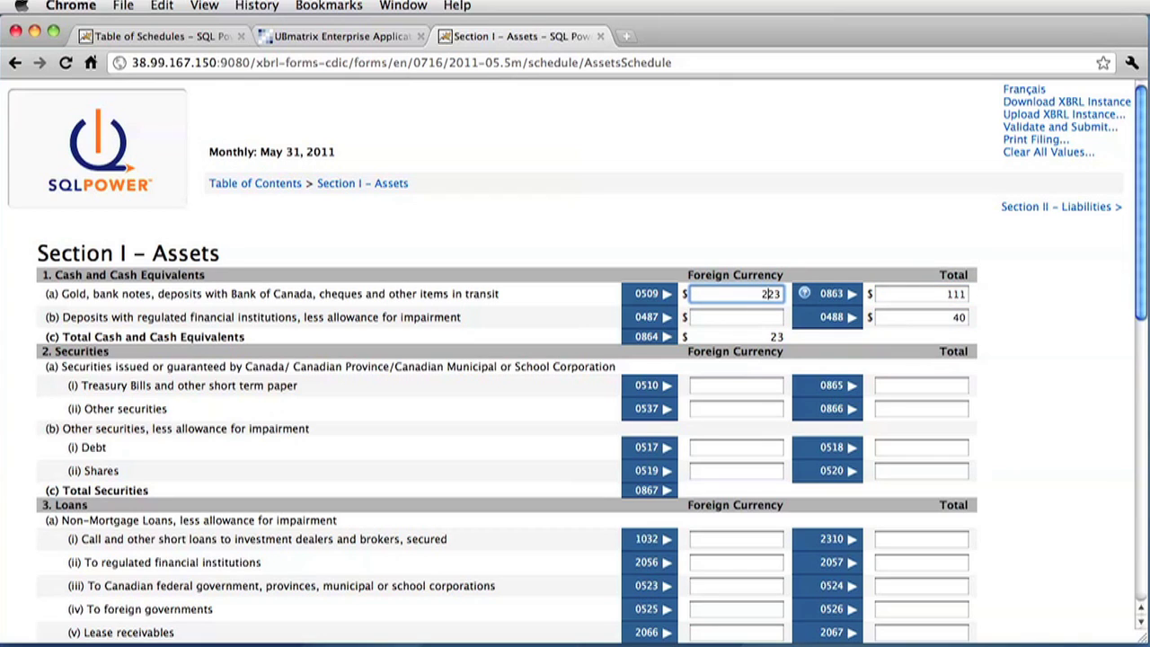
key(Tab)
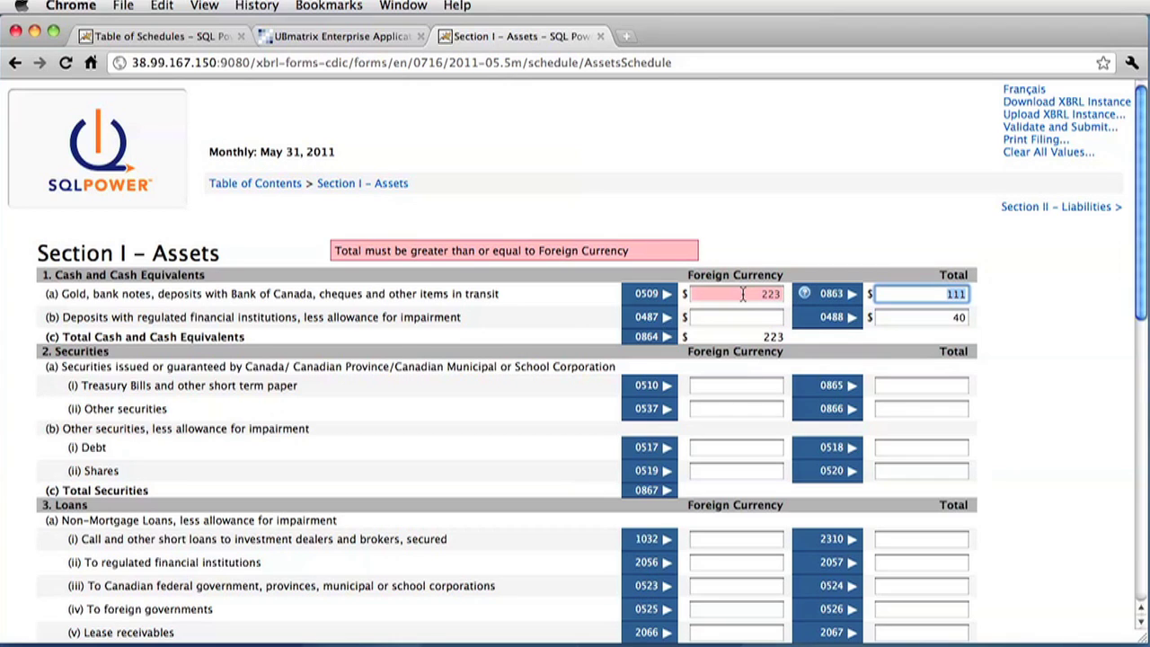
- Set the foreign currency amounts to 23 in field 0509 and 20 for deposits with regulated financial institutions (0487)
click(742, 294)
text(23)
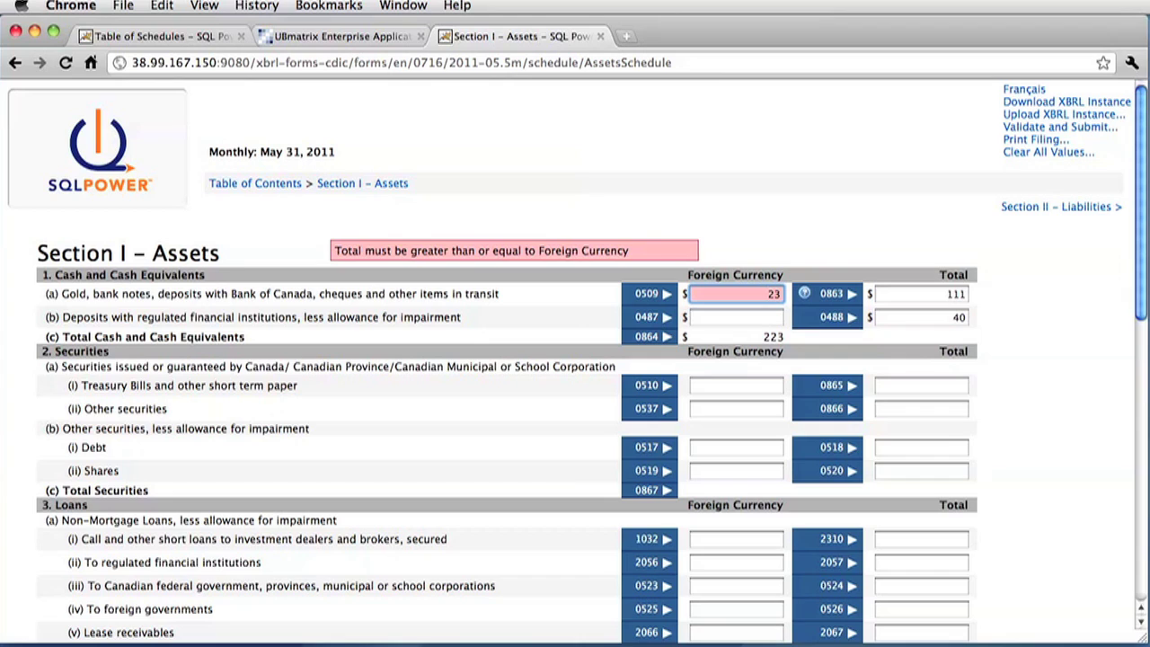
click(744, 319)
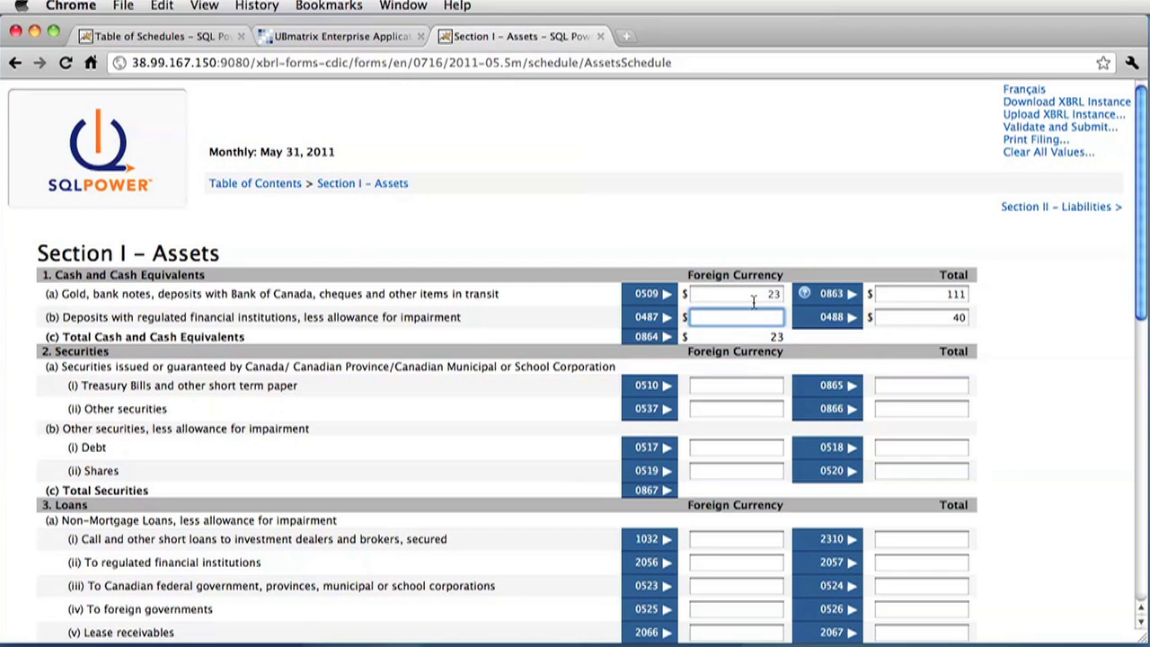
text(20)
key(Tab)
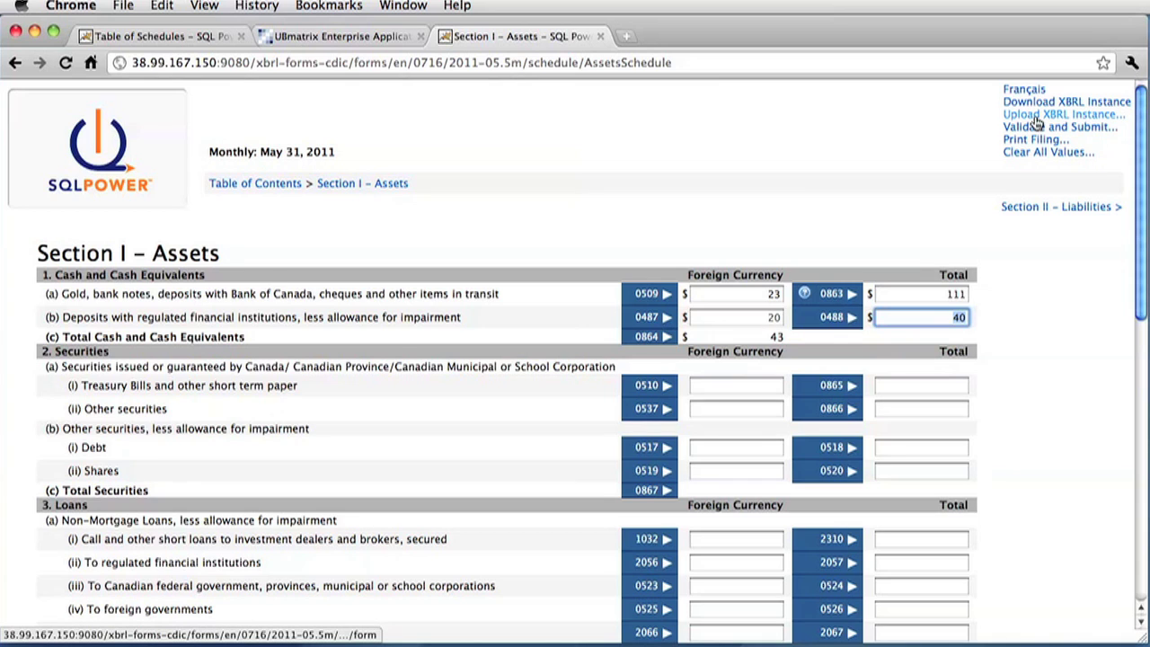
- Open the XBRL instance upload page and view the file chooser without selecting a file
click(1037, 117)
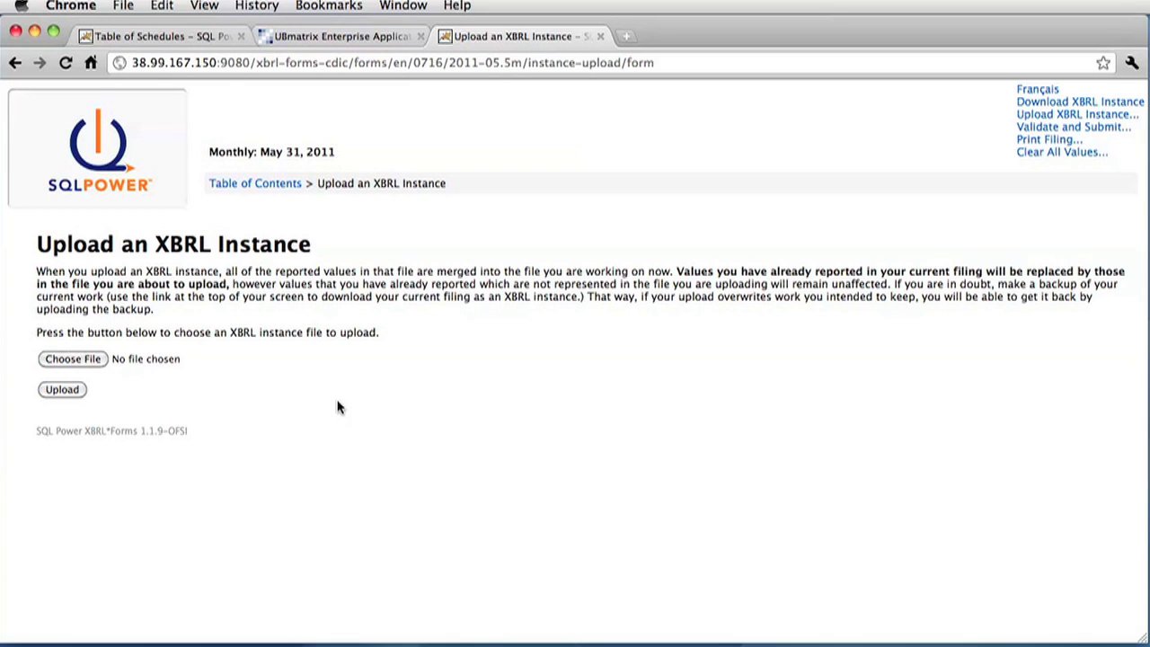
click(76, 360)
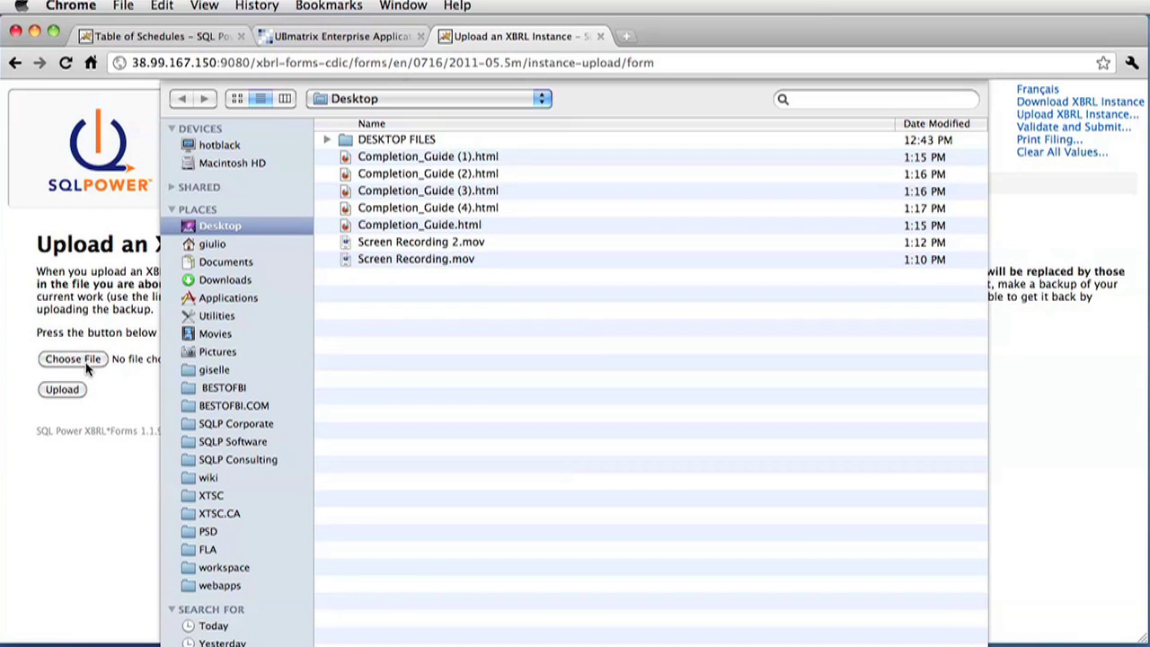
key(Escape)
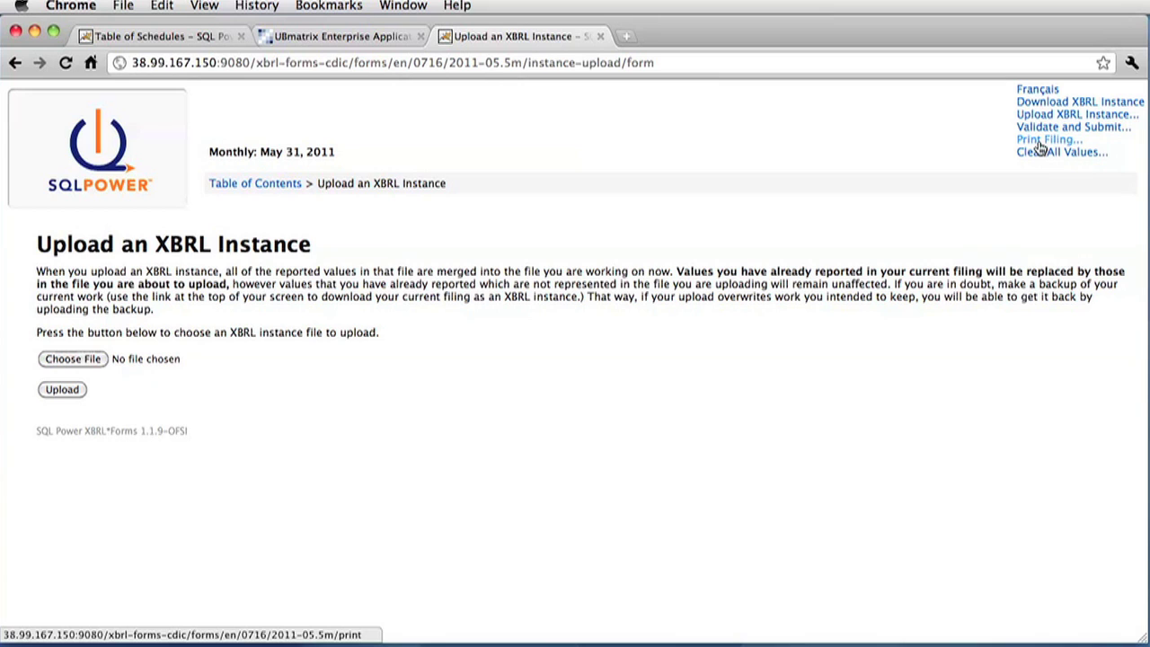
- Open the printable version of the whole filing and dismiss the print dialog
click(1039, 142)
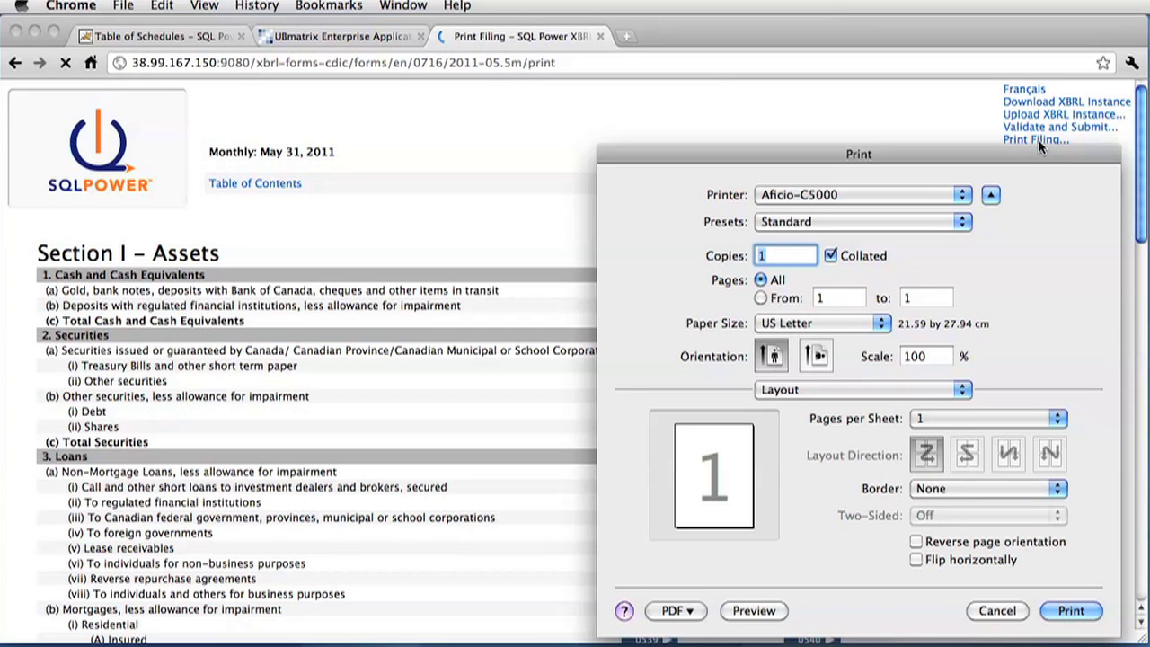
click(997, 610)
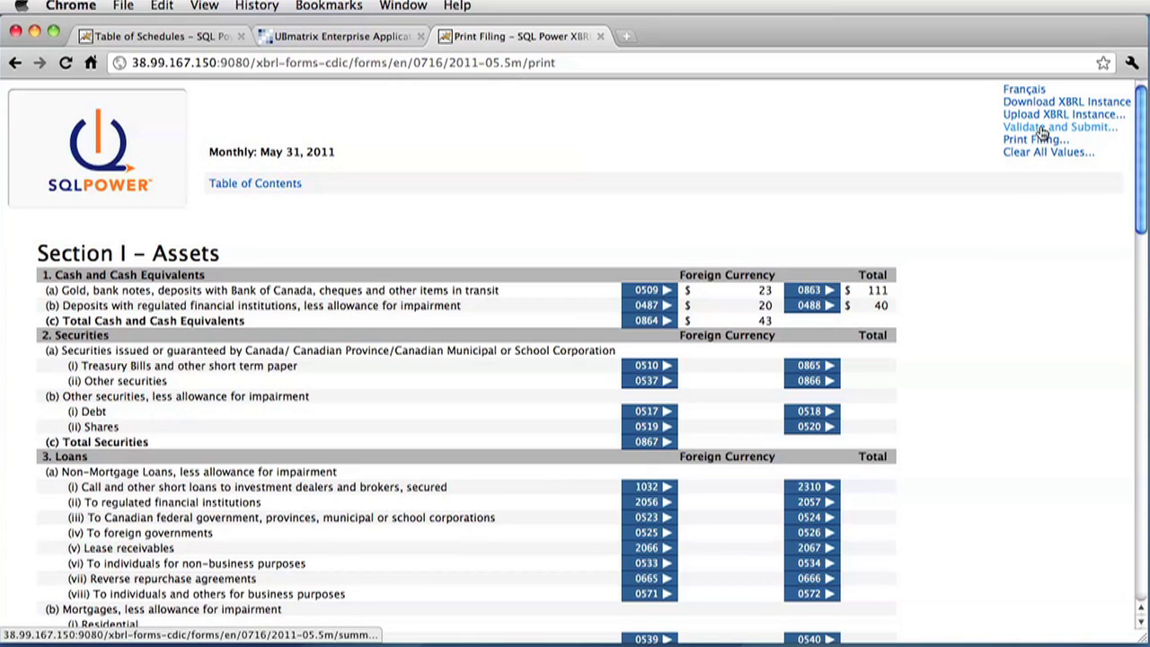
- Validate the filing and go from the Total assets entry in the validation results to Section I – Assets
click(1042, 130)
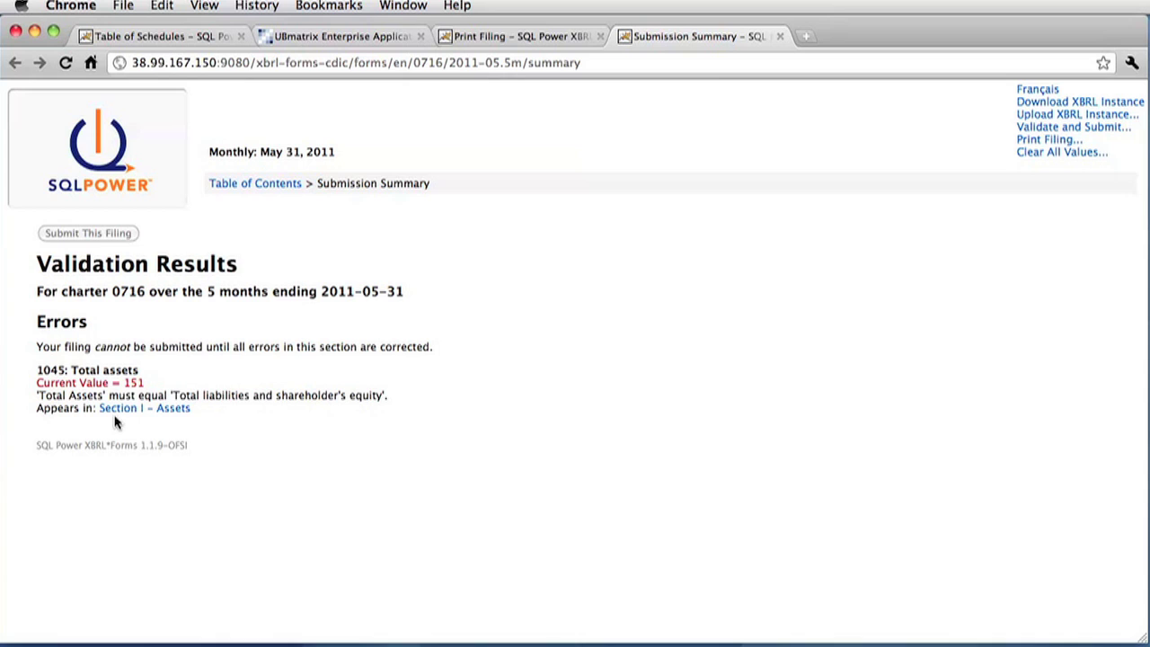
click(140, 409)
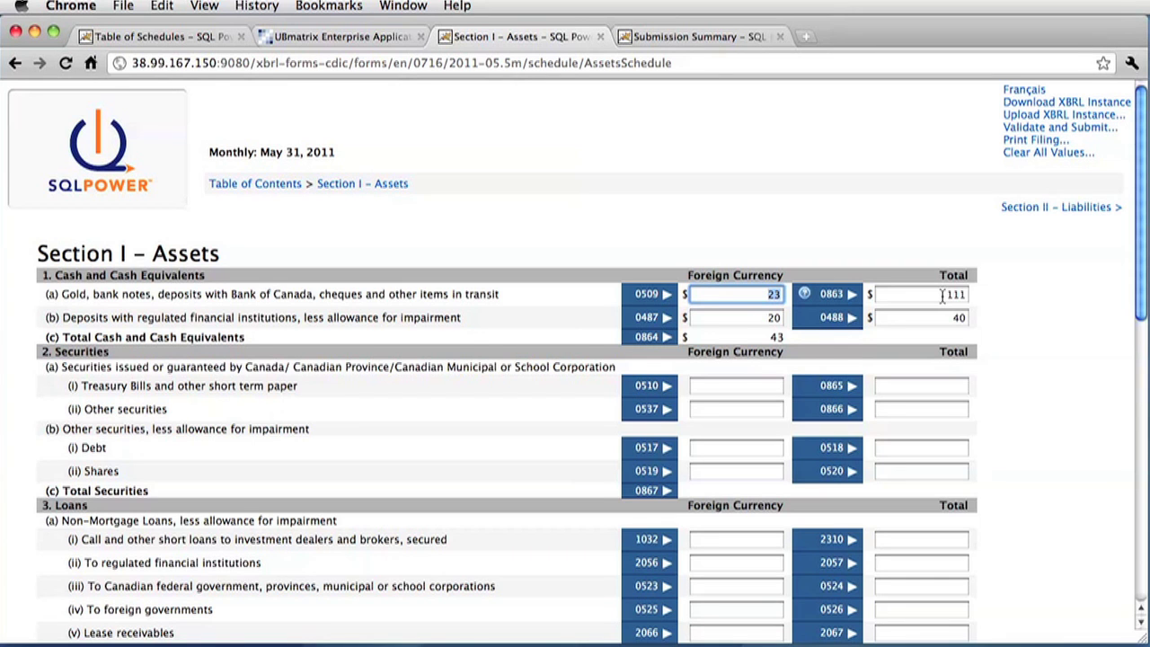
- Set the total for gold, bank notes and deposits (0863) to 110 and validate the filing again
click(943, 296)
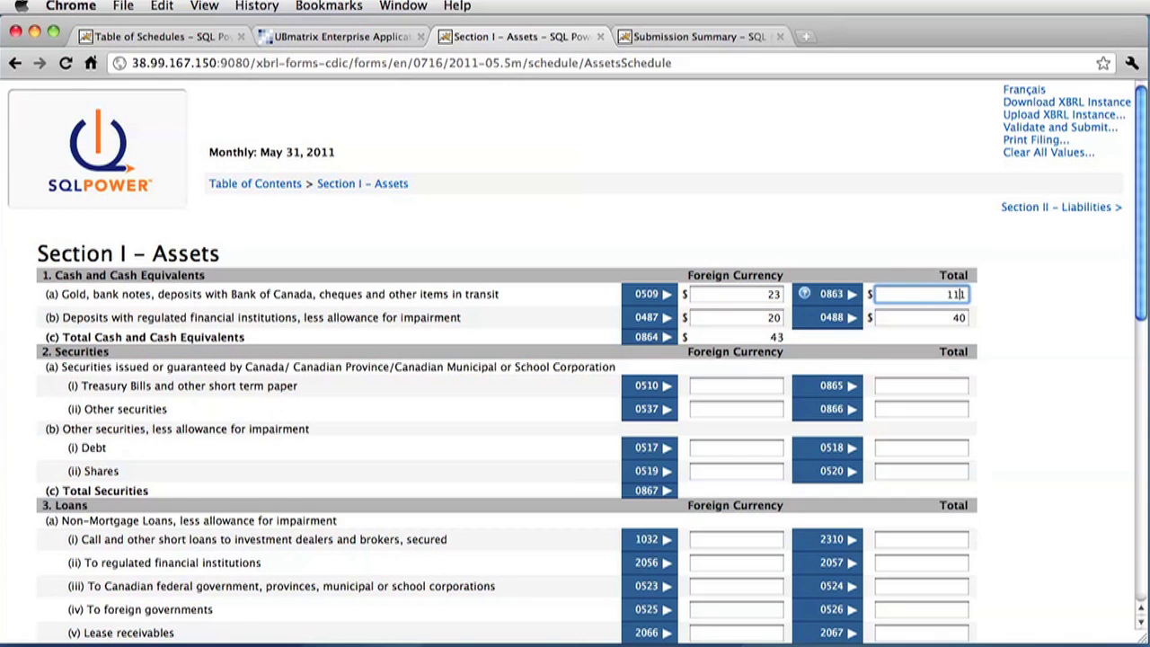
key(BackSpace)
text(0)
click(1048, 290)
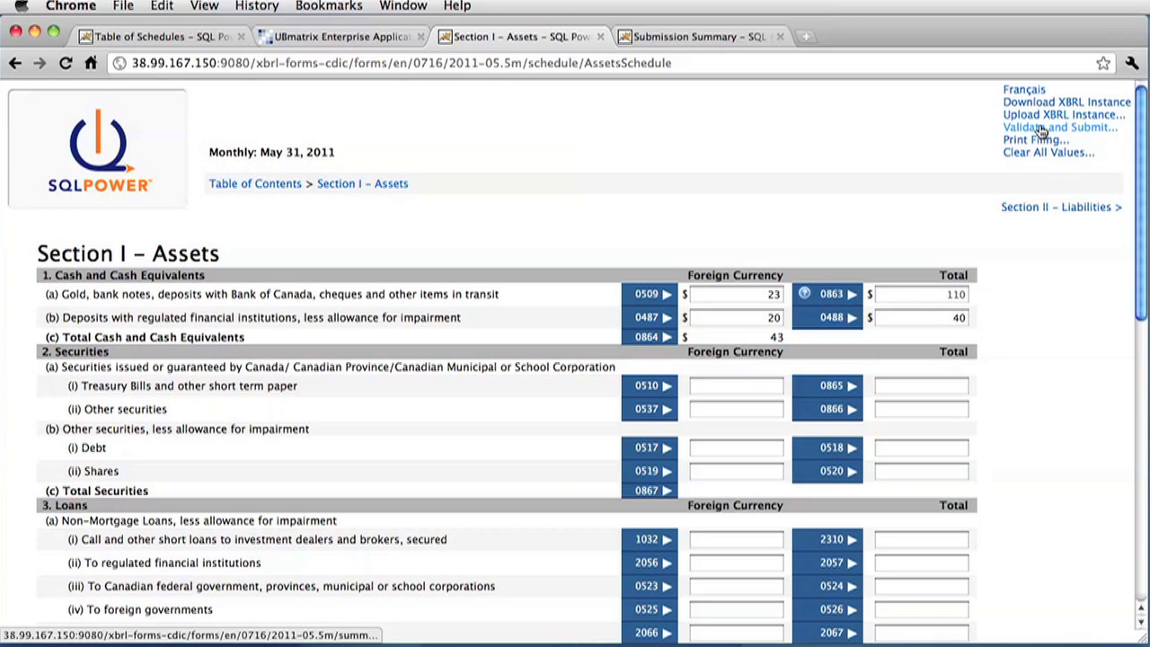
click(1035, 141)
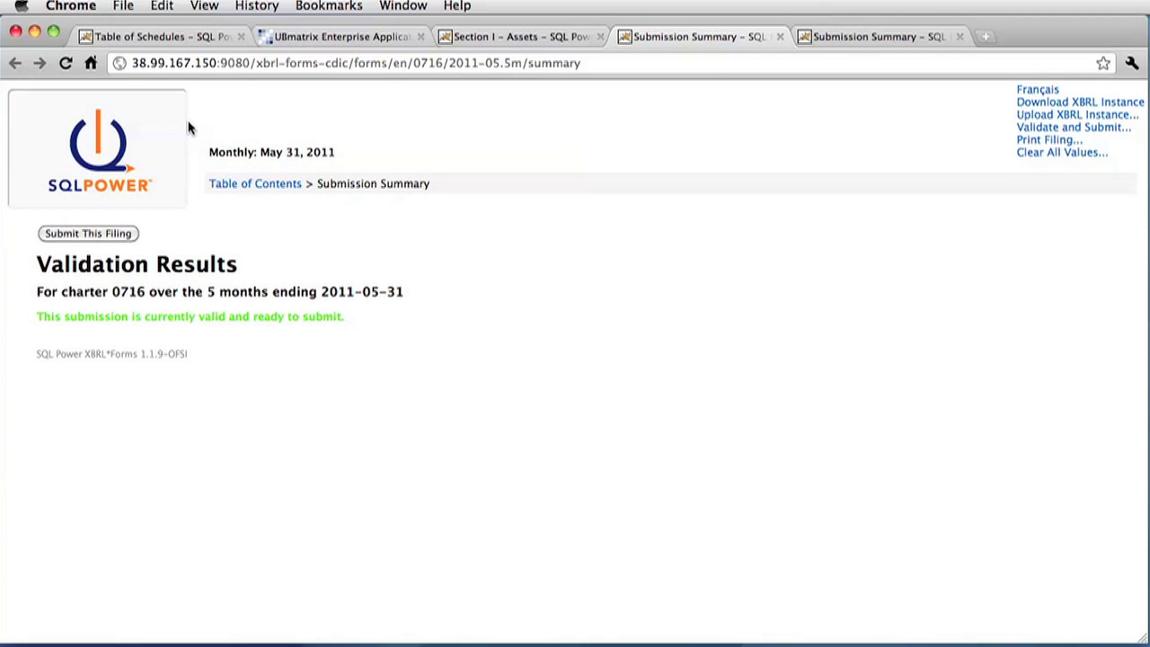
- Switch to the Corporate Actions forms and open the Cash Dividends schedule under US mandatory equity actions
click(186, 40)
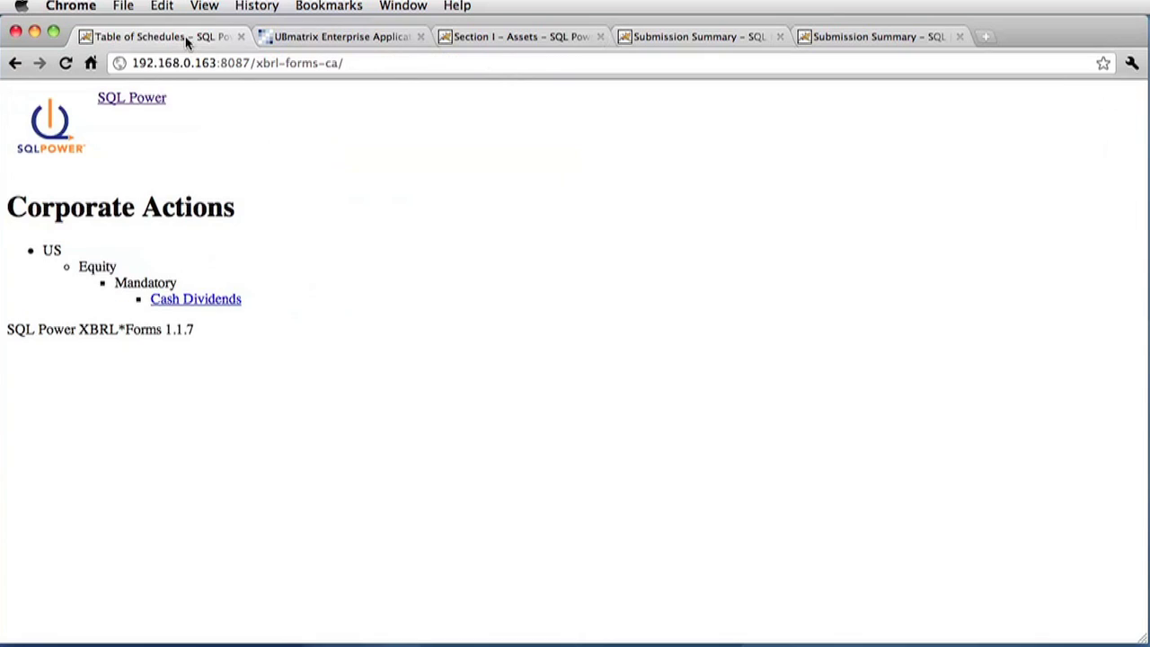
click(199, 304)
click(156, 276)
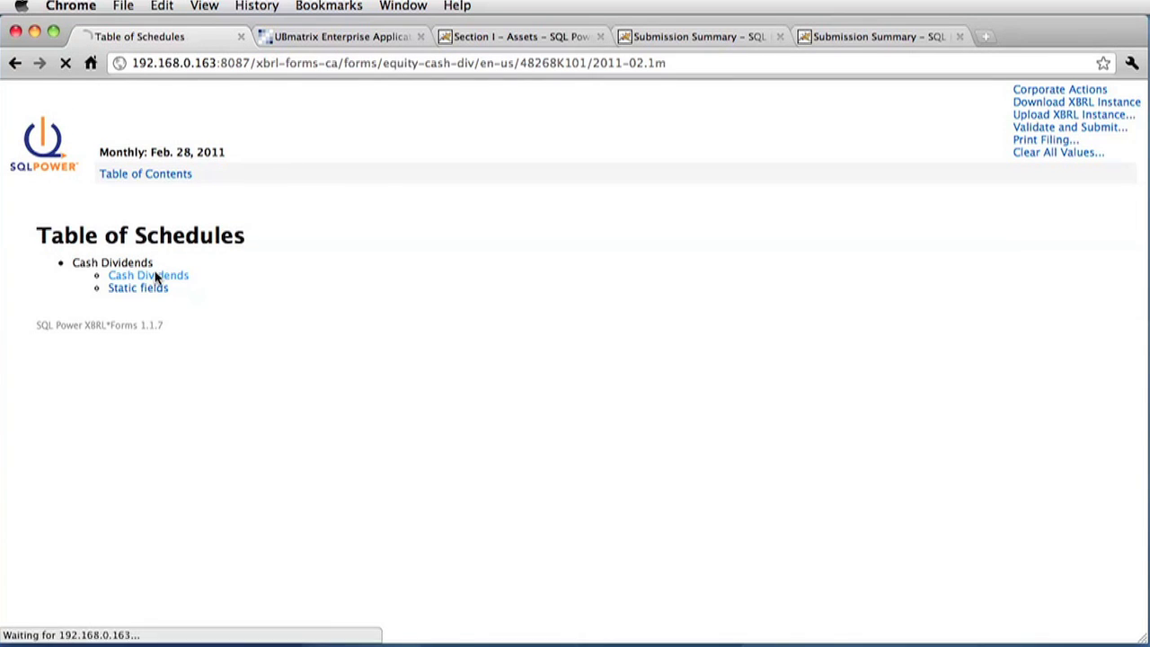